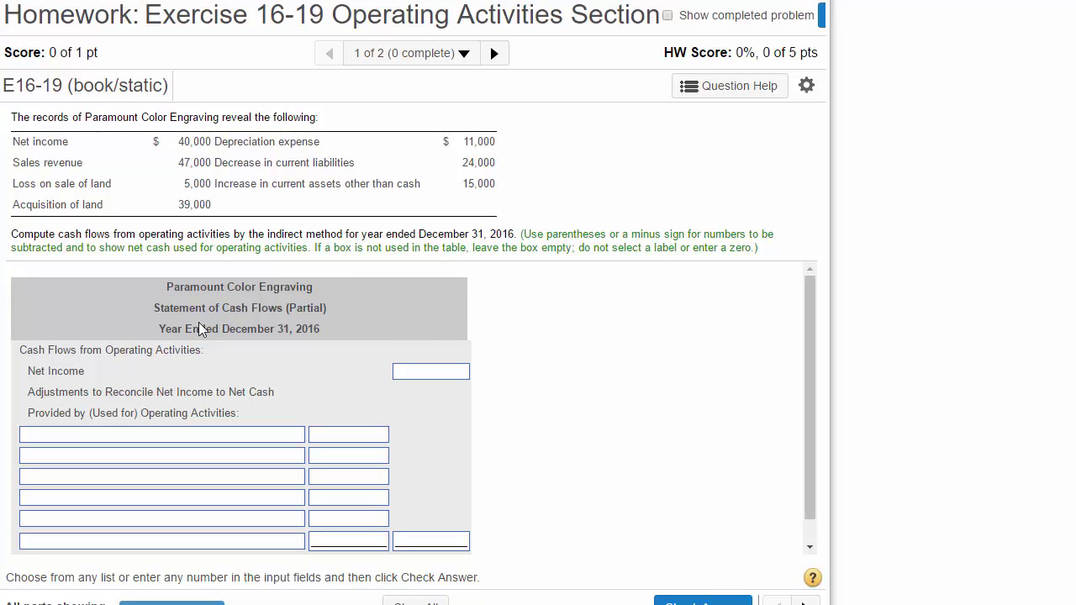
Step: Enter the 40000 Net Income figure at the top of the operating activities table
left_click_drag(21, 350, 212, 355)
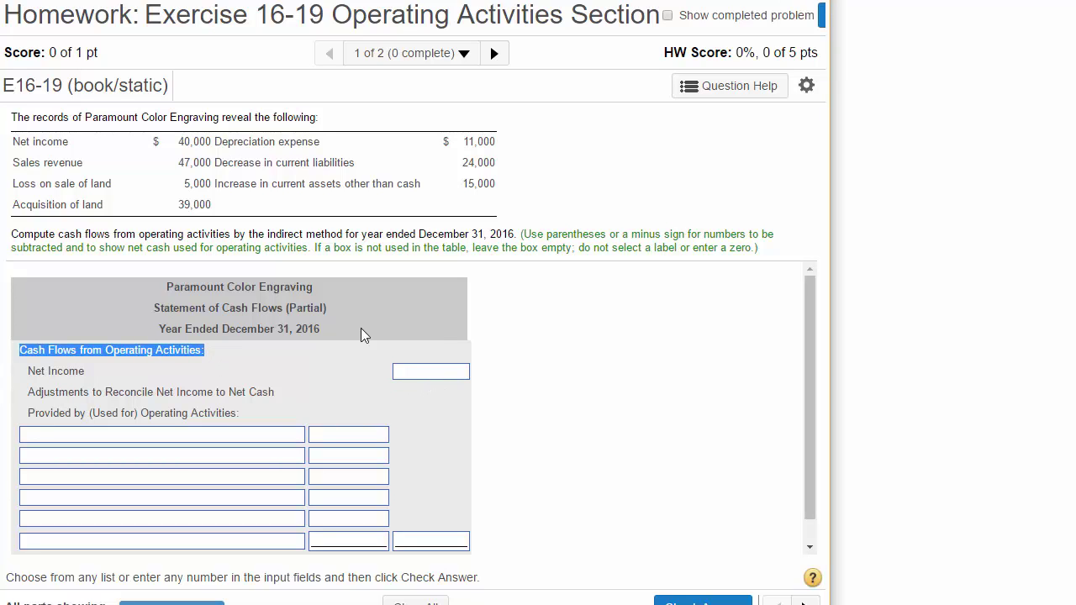
left_click_drag(15, 142, 215, 143)
left_click(432, 377)
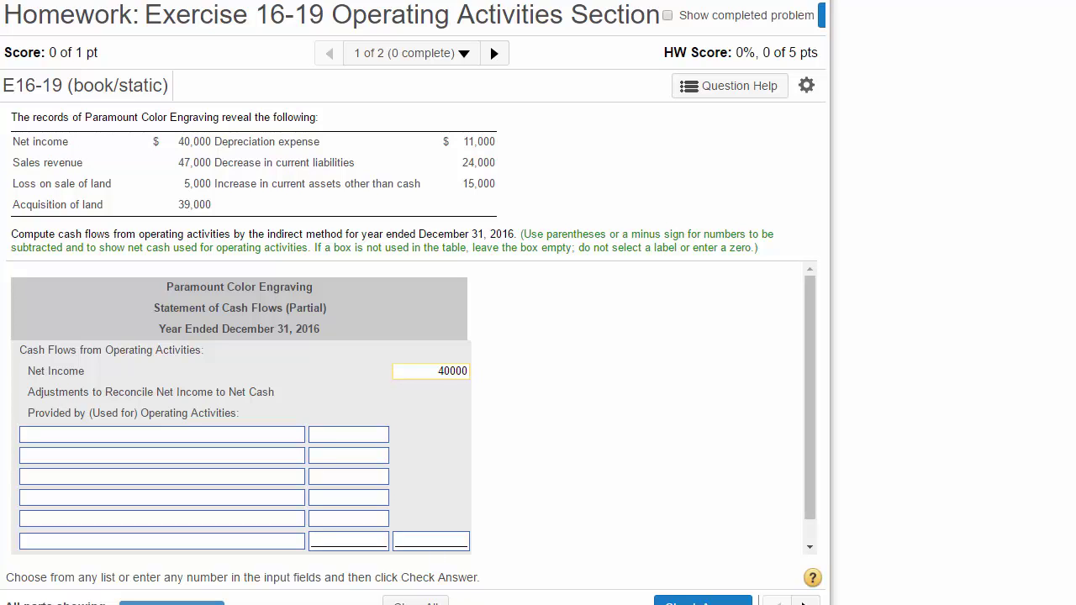
Step: Raise the Final Cash Flow Cheat Sheet to review the operating-activity adjustment rules
left_click_drag(580, 599, 488, 0)
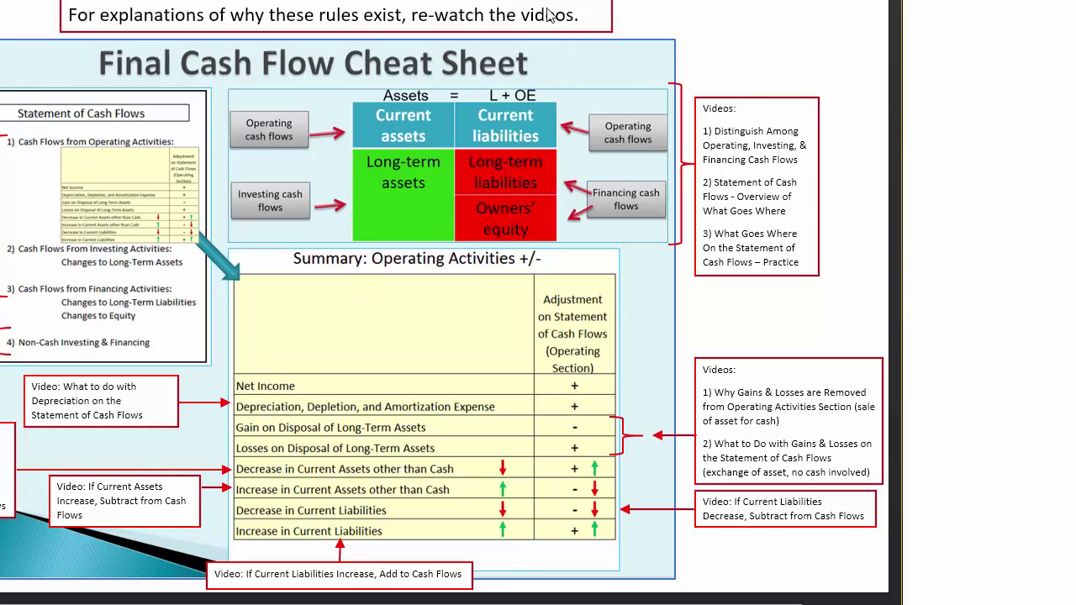
Step: Add Depreciation Expense of 11000 as the first adjustment row
left_click_drag(551, 10, 589, 480)
left_click(252, 435)
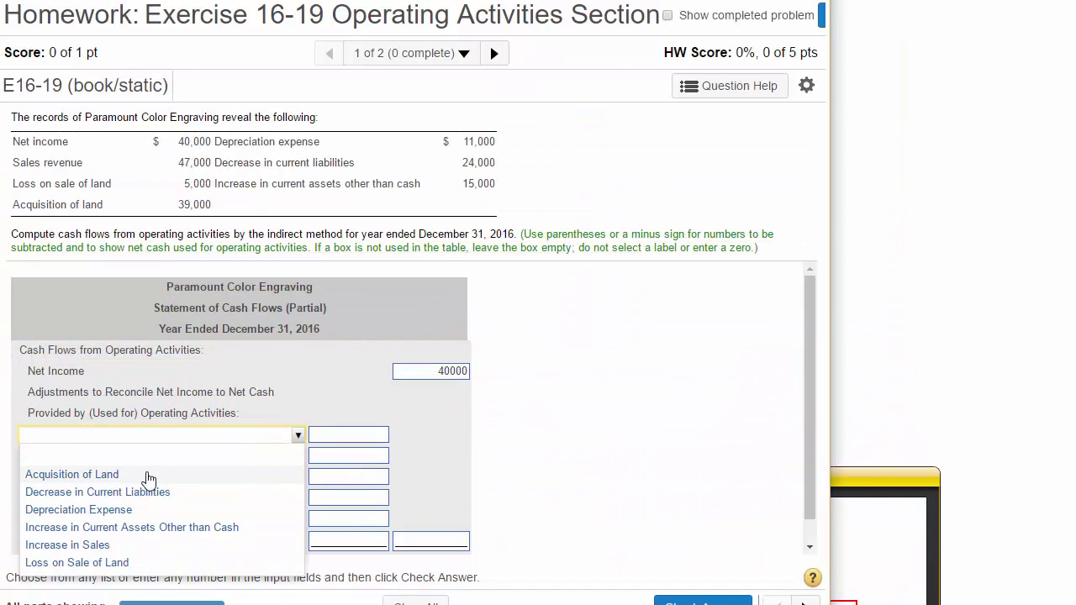
left_click(126, 509)
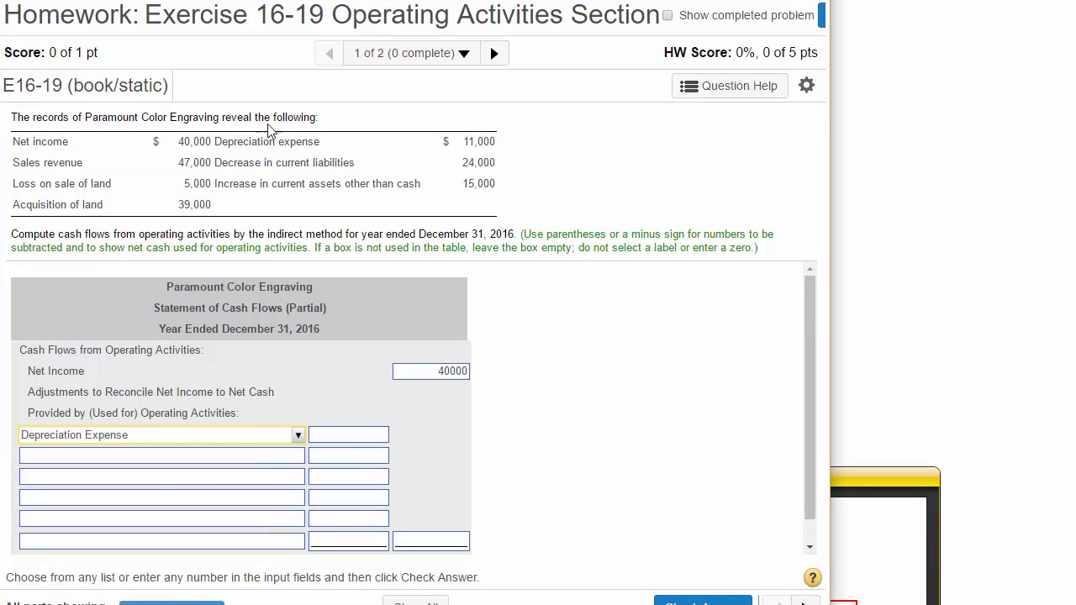
left_click(352, 443)
type("11000")
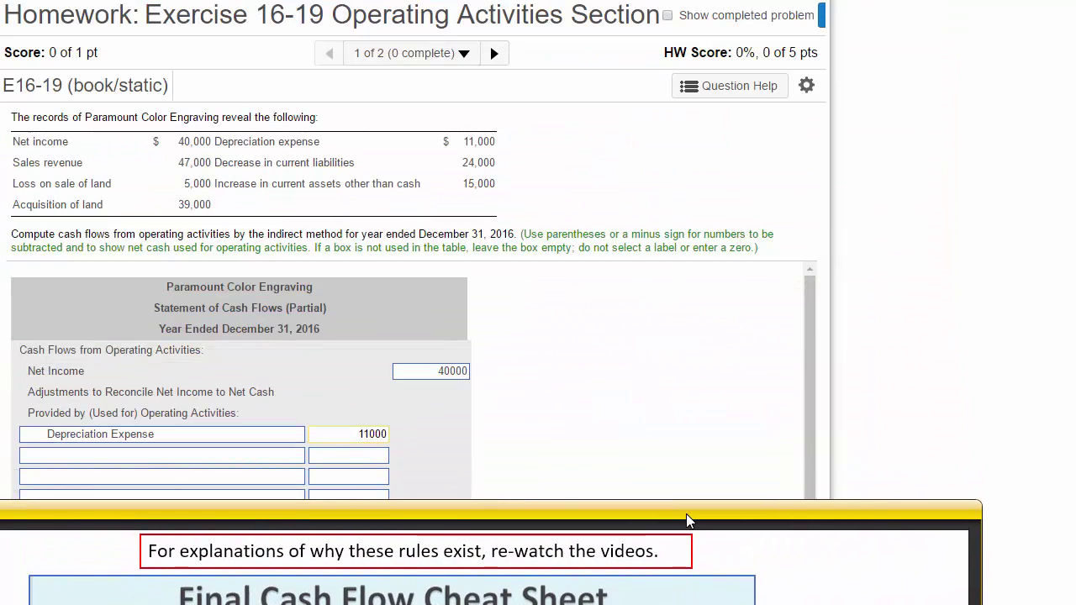
Step: Add Loss on Sale of Land of 5000 as the second adjustment row
left_click(281, 460)
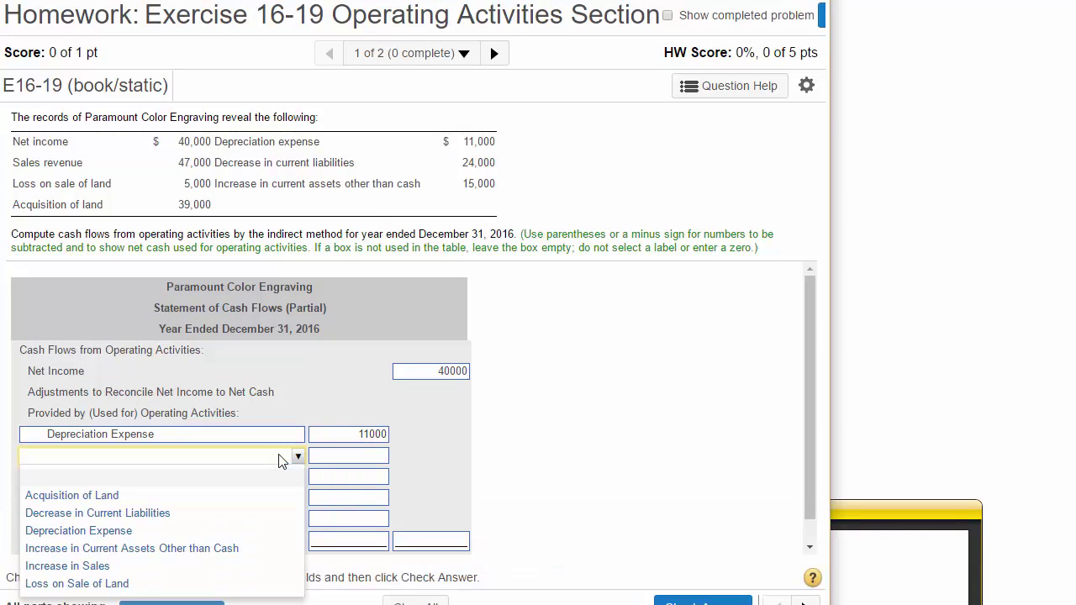
left_click(175, 586)
left_click(356, 459)
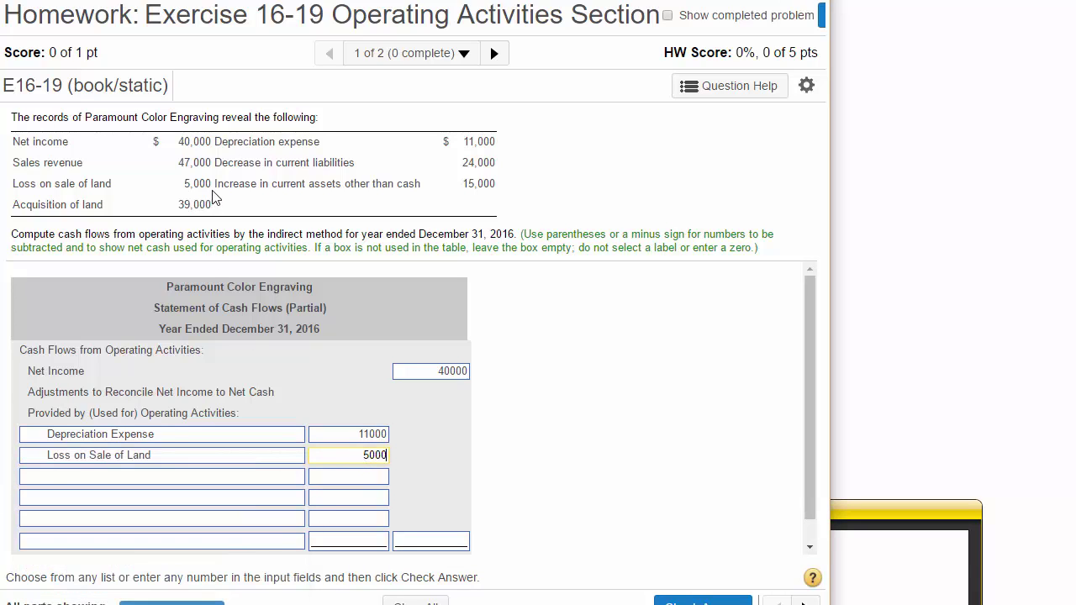
left_click_drag(211, 185, 14, 186)
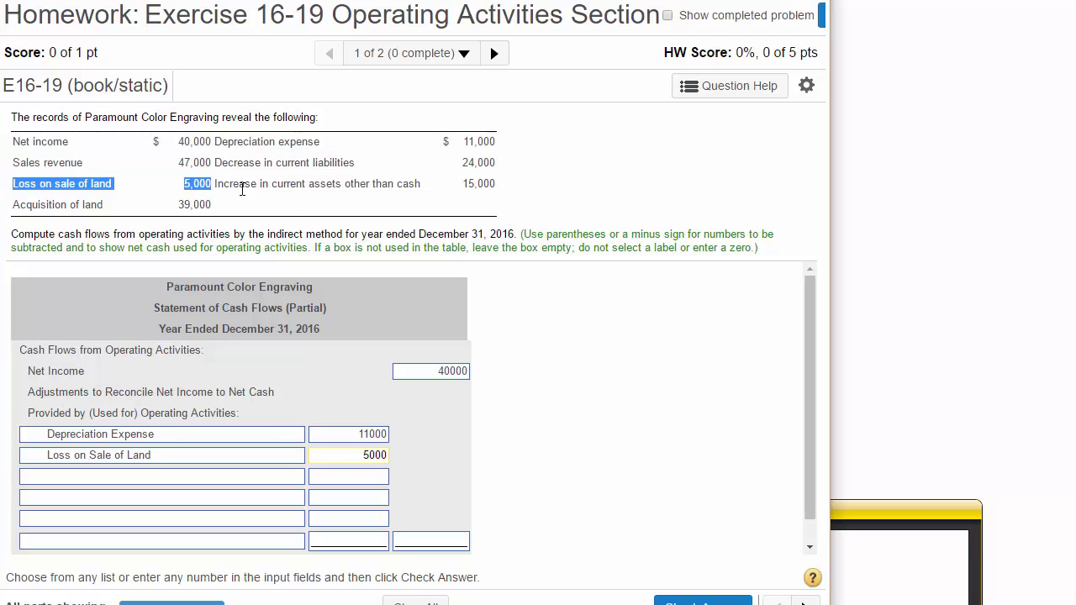
Step: Move the Snagit cheat sheet window down toward the bottom of the screen
left_click(850, 511)
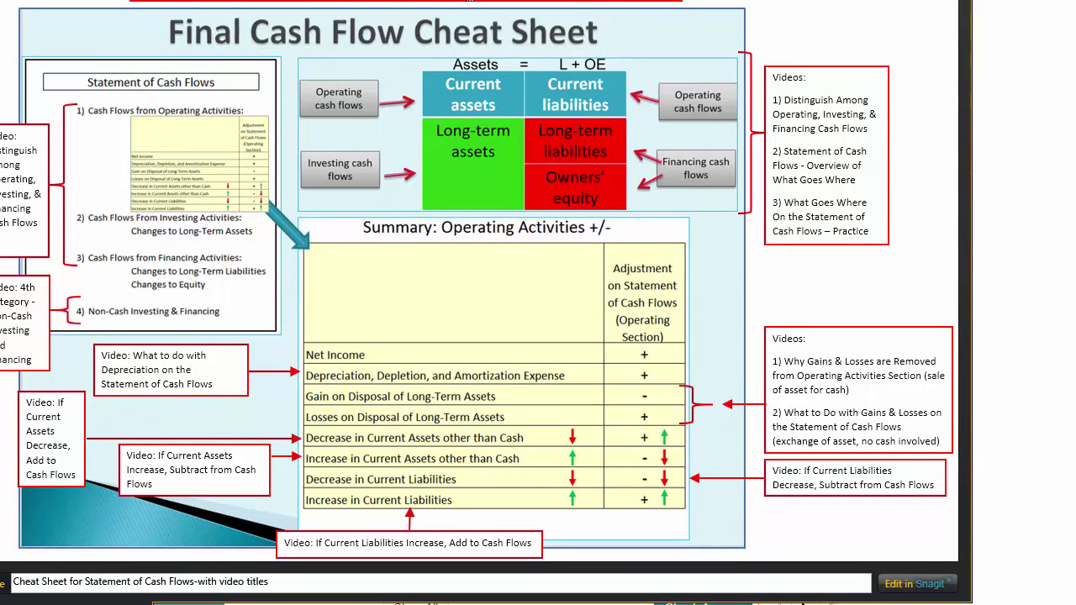
key("alt+space")
key("m")
left_click_drag(472, 413, 481, 406)
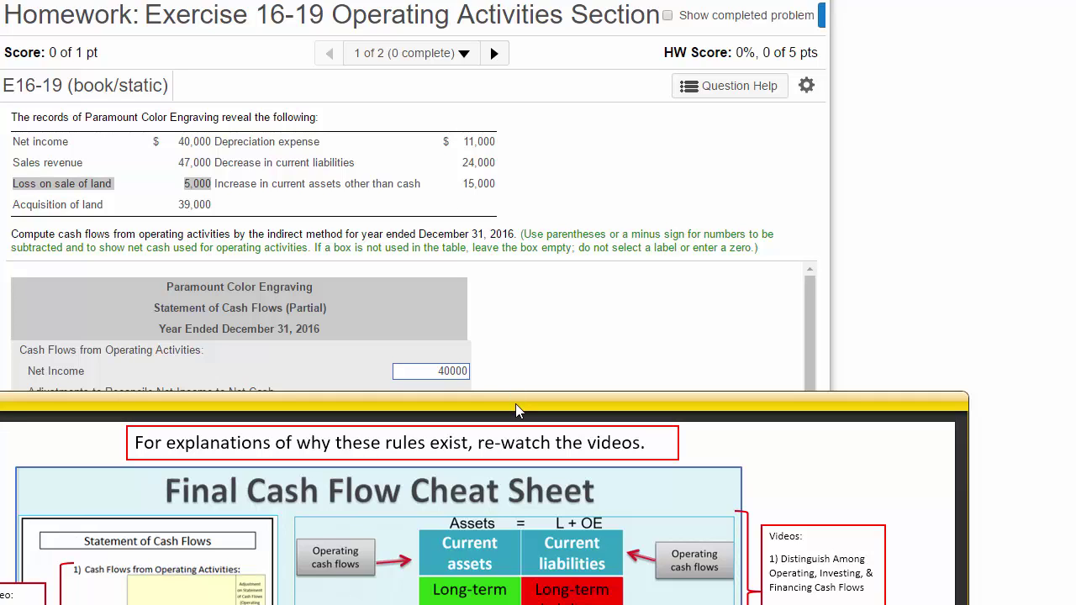
Step: Add Increase in Current Assets Other than Cash at -24000 as the third adjustment
left_click_drag(516, 407, 522, 558)
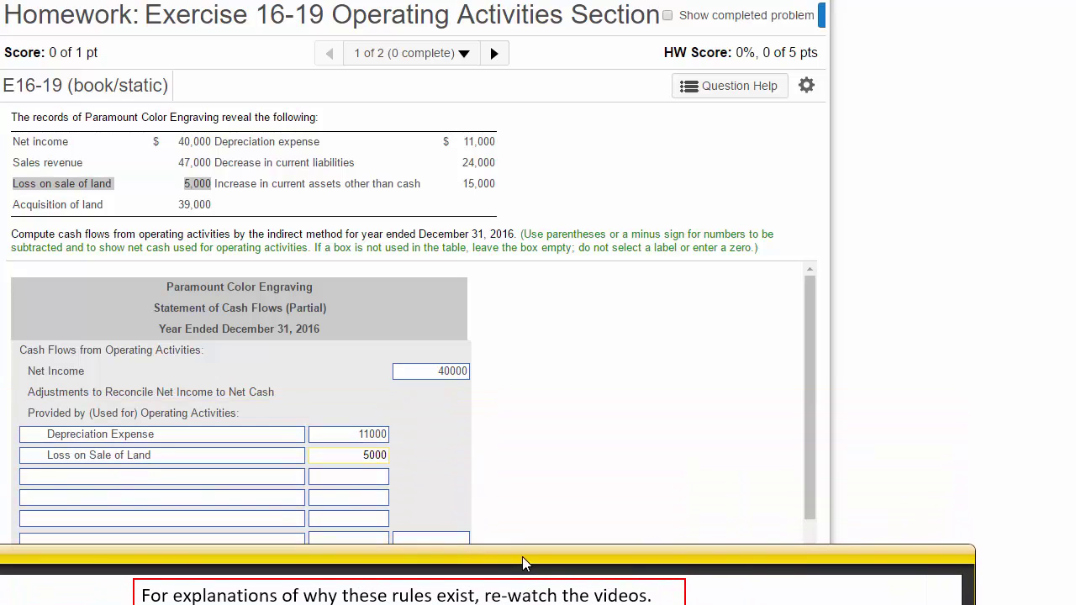
left_click(258, 480)
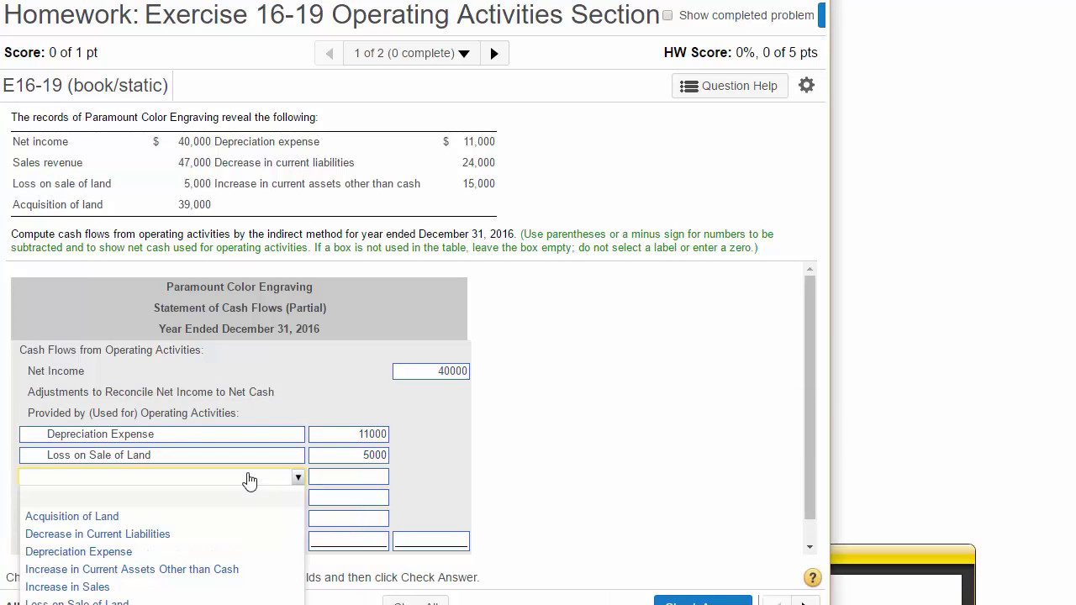
left_click(188, 572)
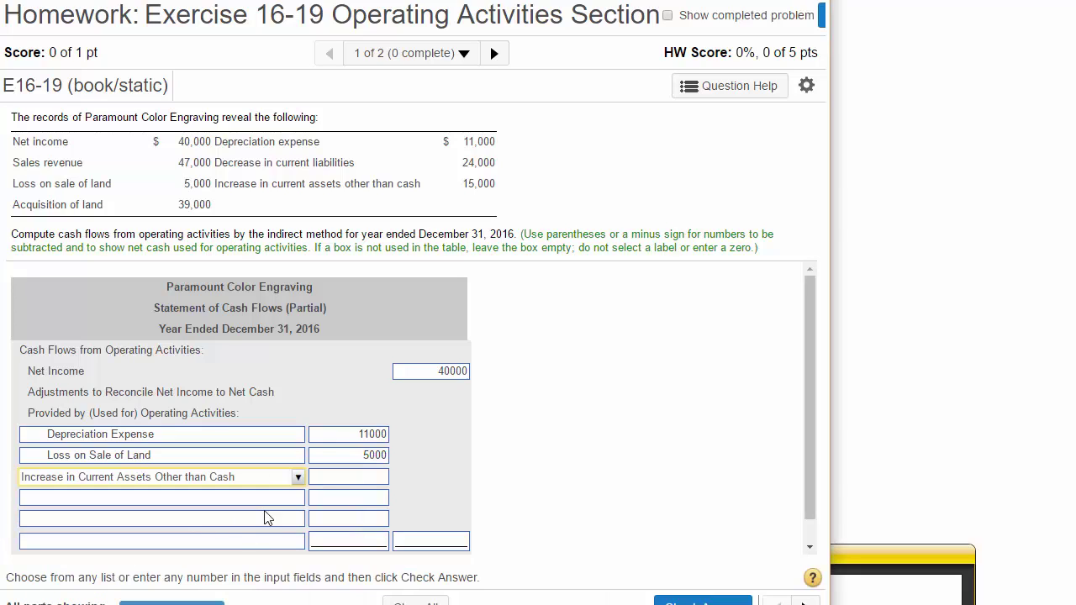
left_click(327, 484)
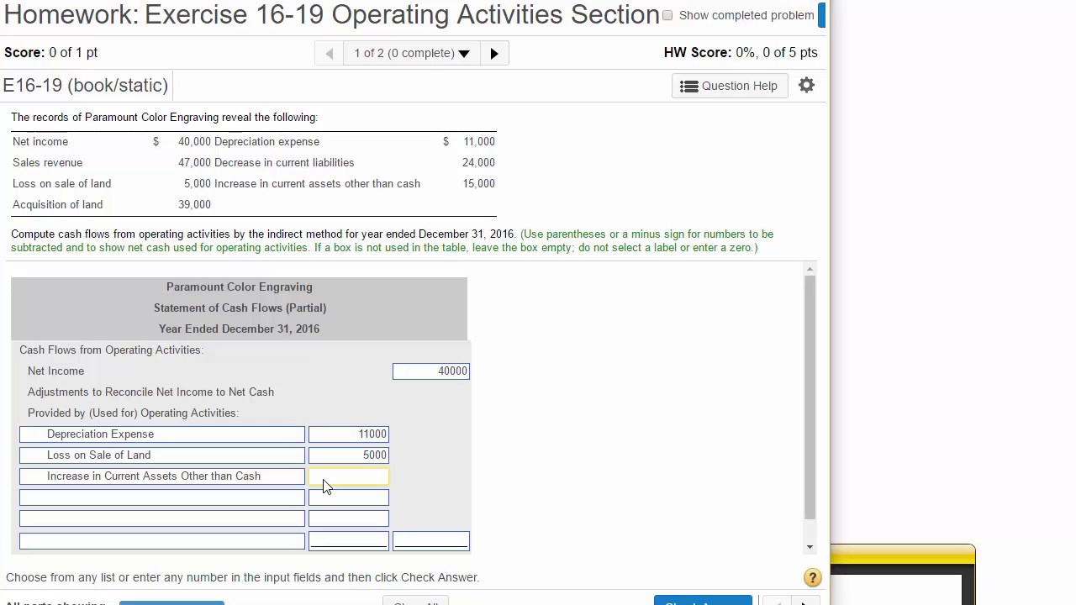
type("-24000")
left_click_drag(910, 557, 848, 1)
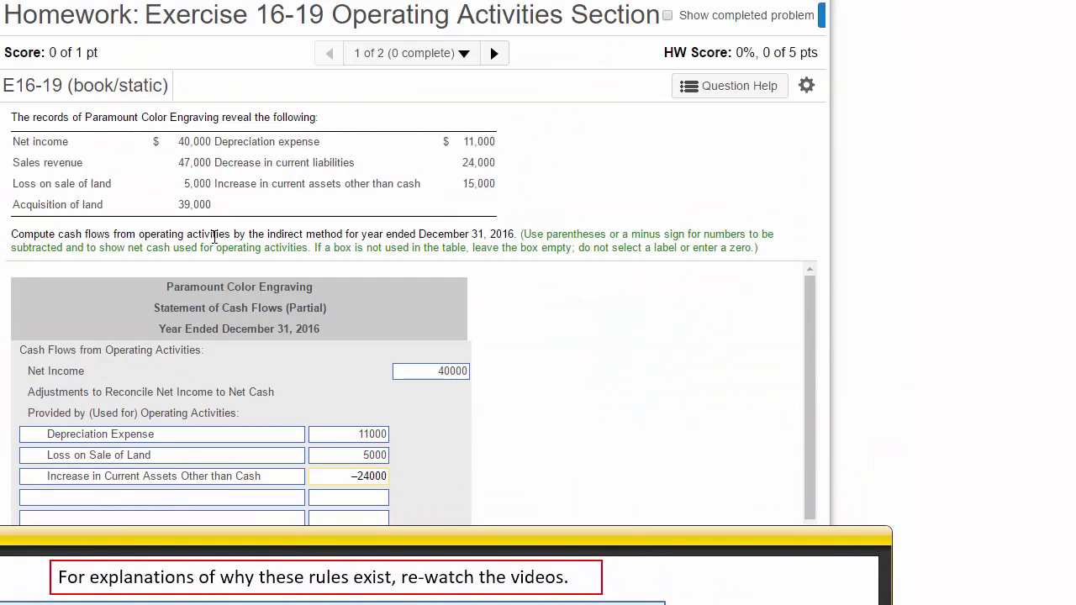
left_click_drag(218, 163, 495, 164)
Step: Add Decrease in Current Liabilities at -24000 as the fourth adjustment row
left_click(269, 500)
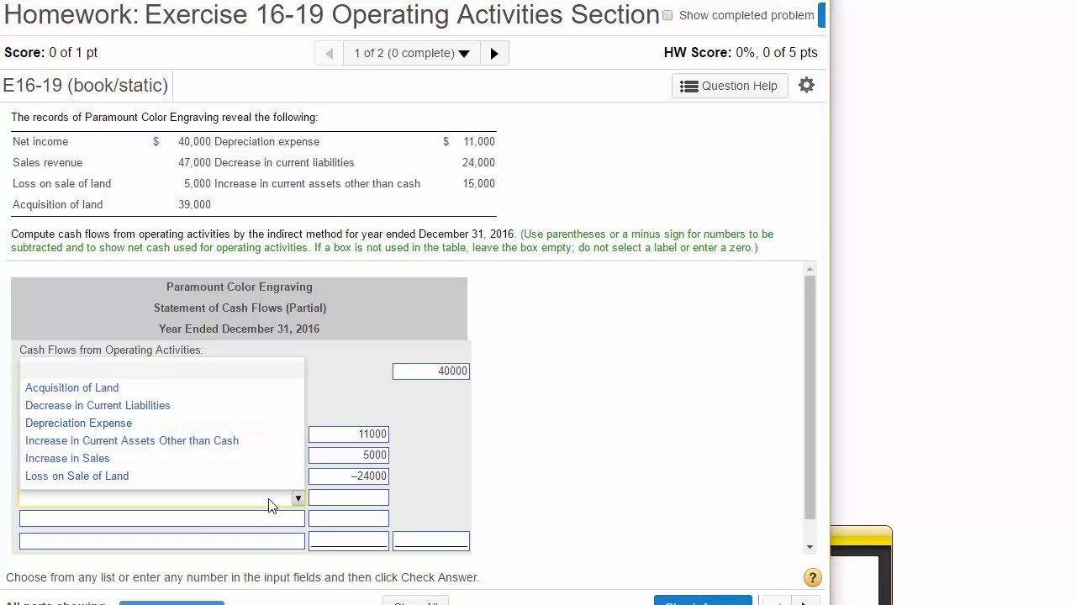
left_click(133, 406)
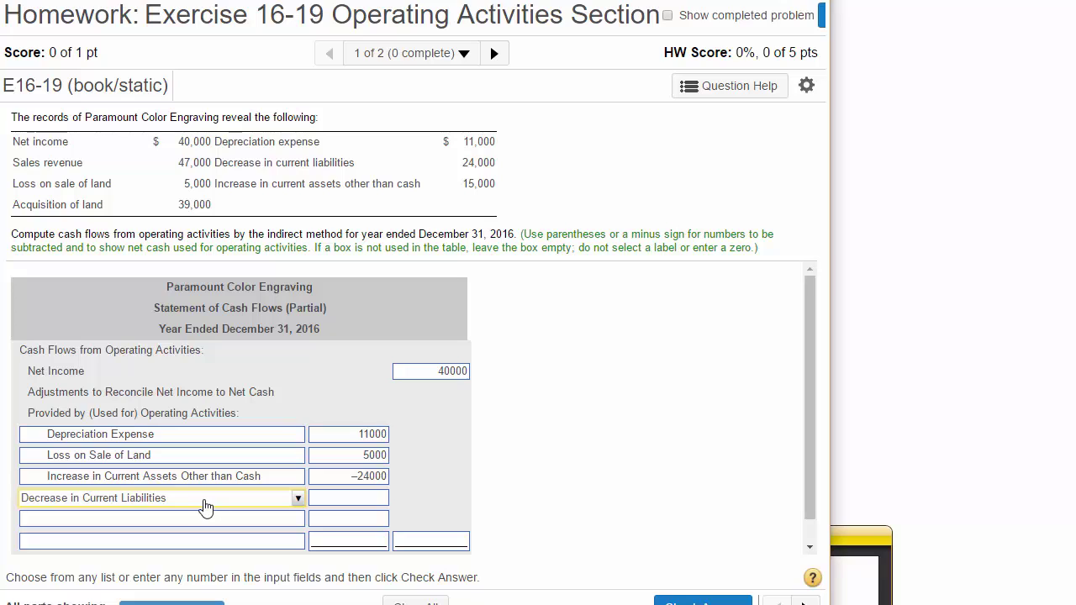
left_click(328, 505)
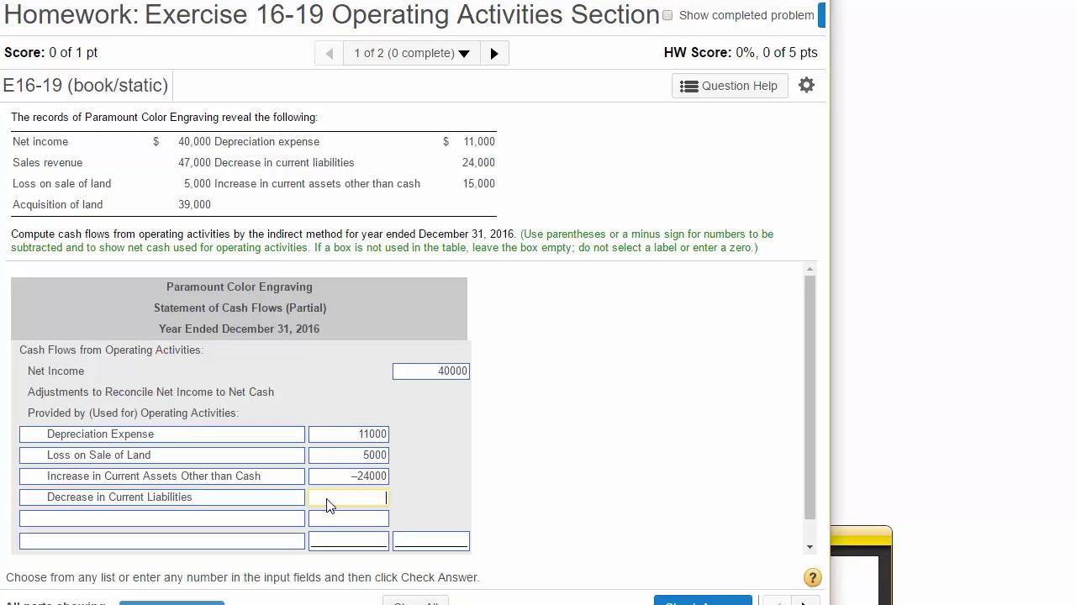
type("-24000")
Step: Correct the Increase in Current Assets amount to -15000
left_click(348, 476)
left_click_drag(348, 475, 405, 478)
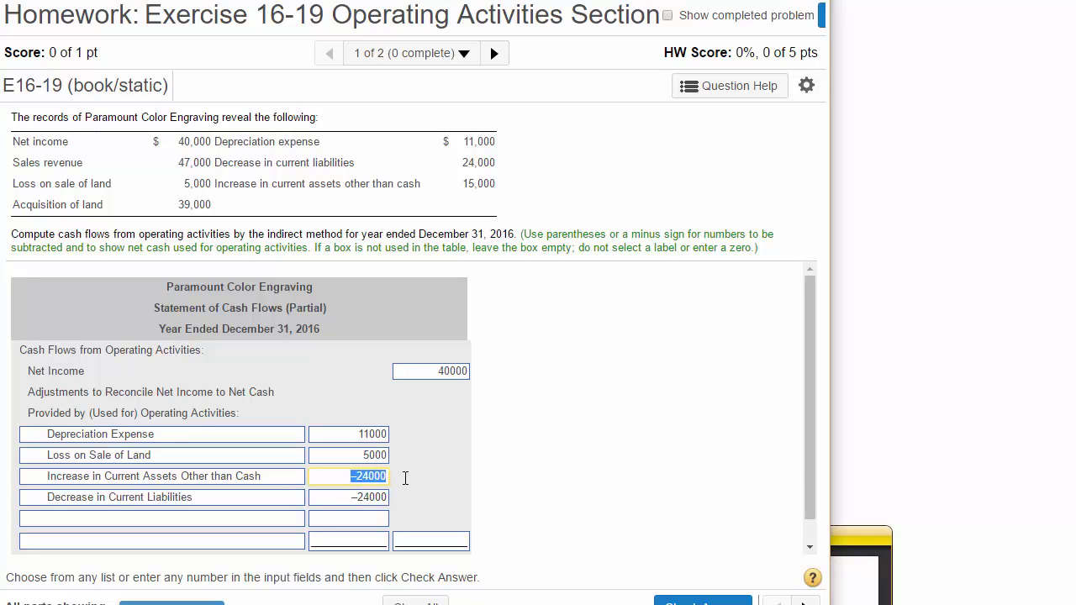
type("-15000")
left_click_drag(214, 183, 496, 185)
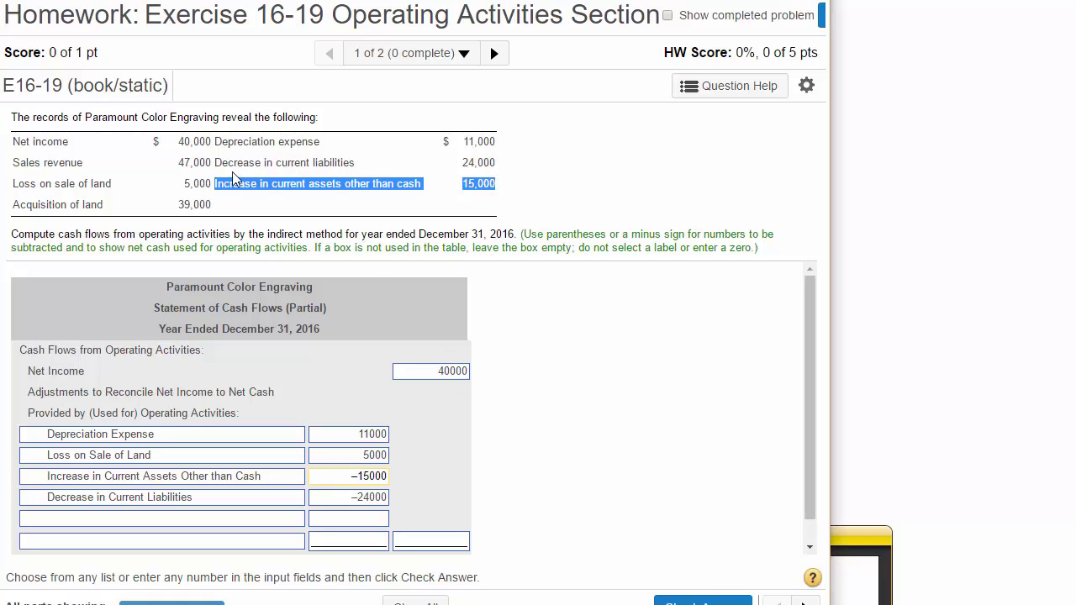
left_click_drag(217, 163, 496, 162)
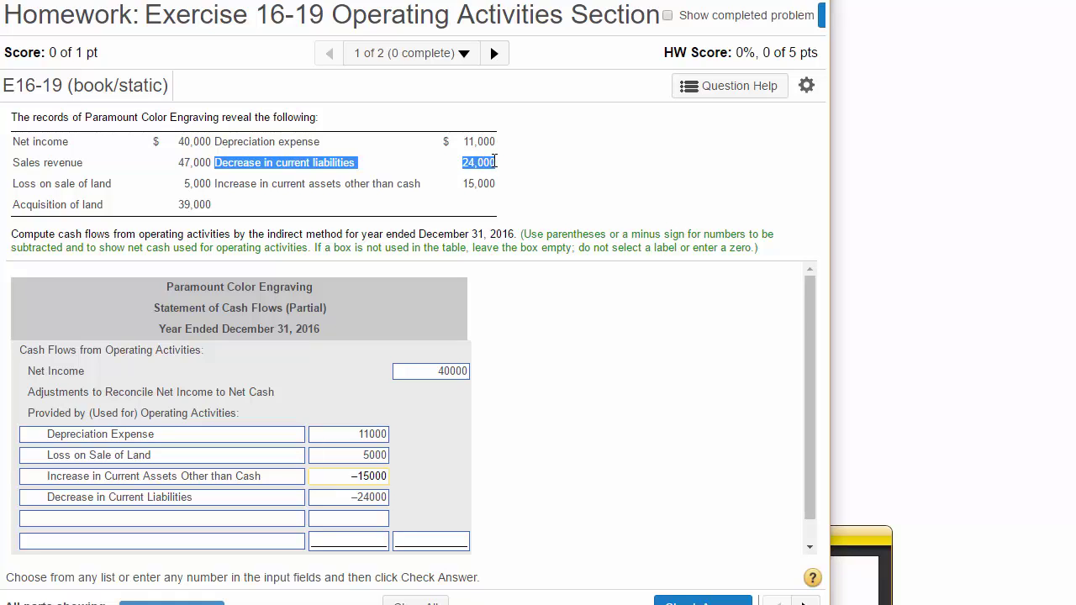
left_click(841, 539)
Step: Review the cheat sheet again, then move it back down off the homework page
left_click_drag(766, 535, 743, 0)
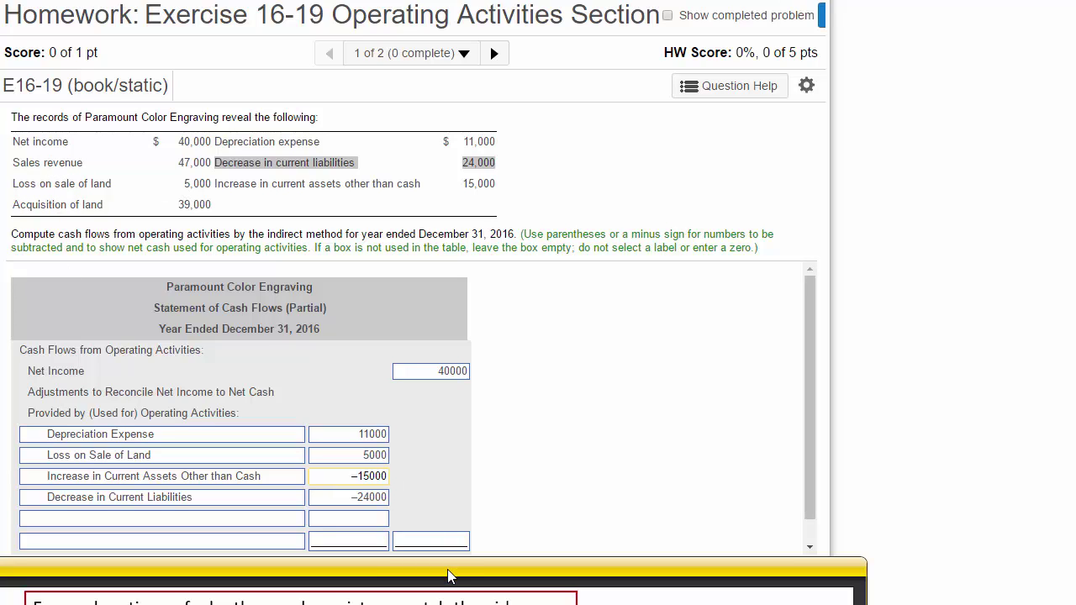
left_click_drag(451, 572, 446, 48)
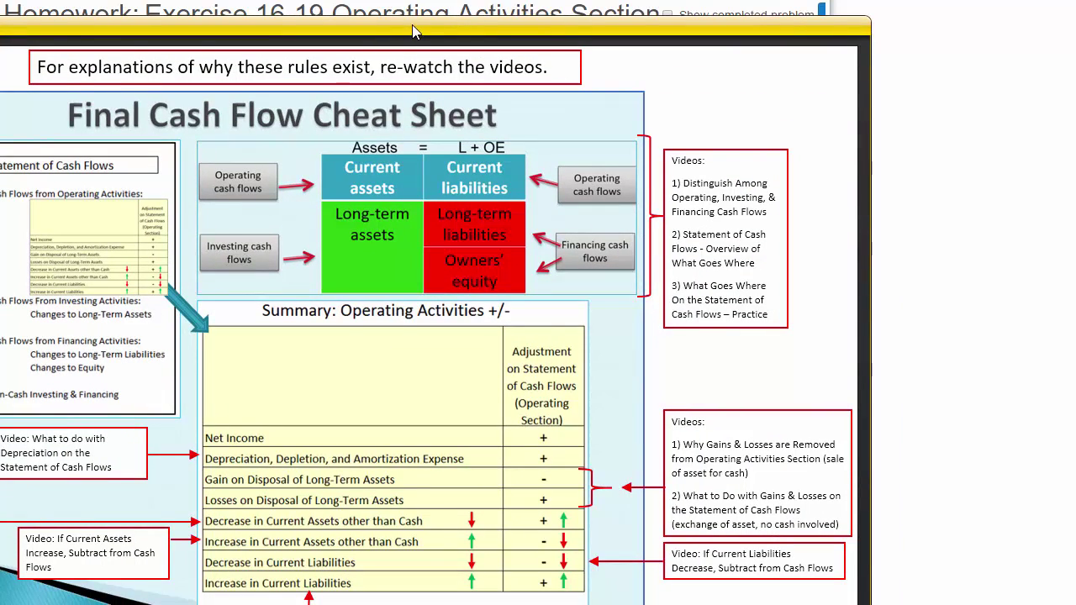
left_click_drag(412, 24, 404, 604)
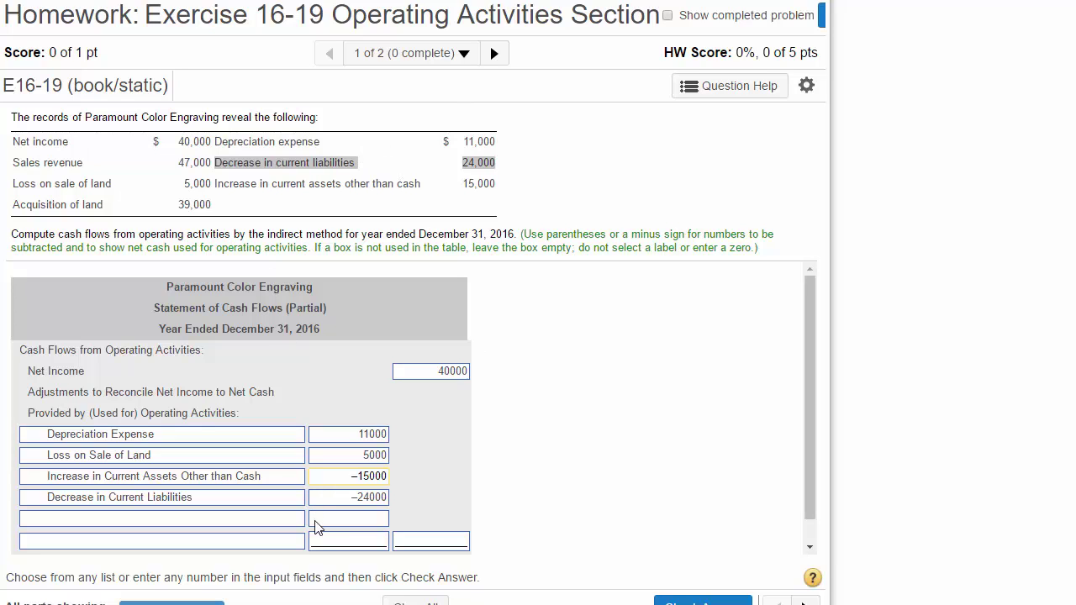
Step: Enter the adjustments total of -23000 and Net Cash Provided of 17000
scroll(357, 538, "down", 1)
left_click(437, 538)
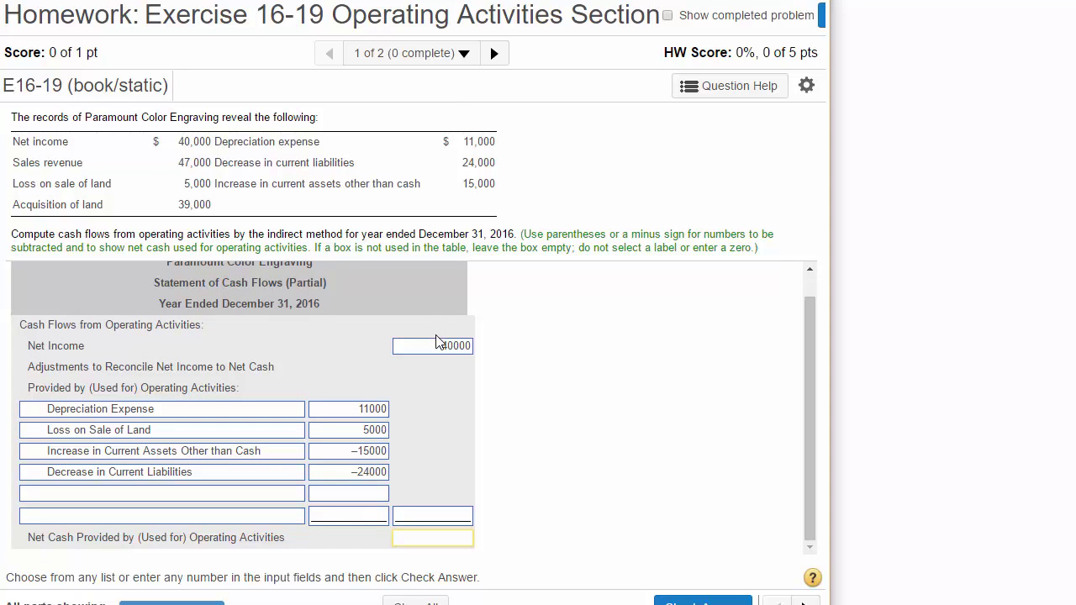
left_click(432, 516)
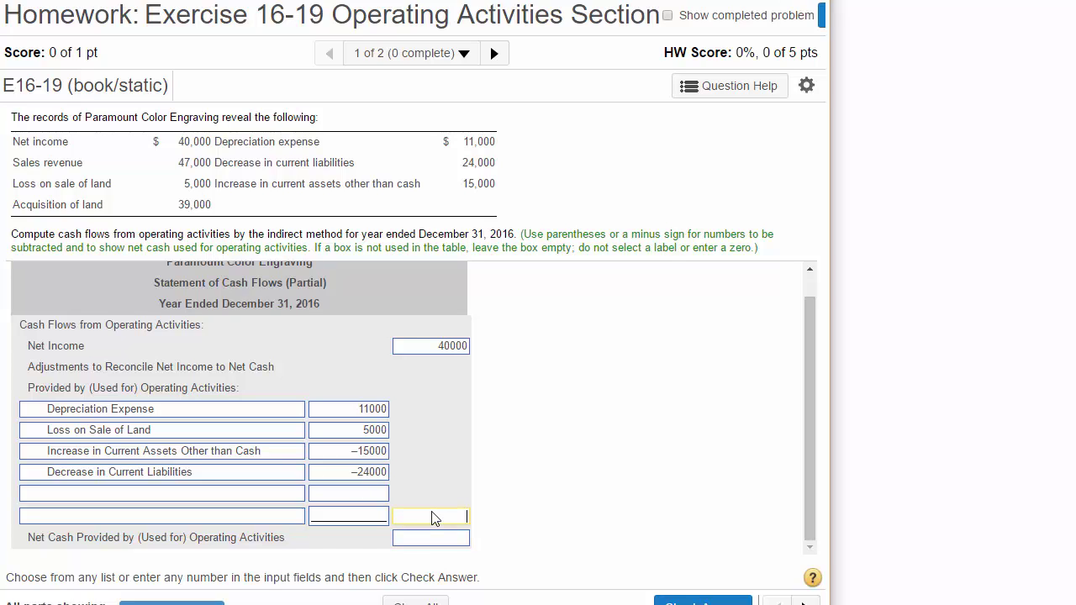
type("-23000")
left_click(440, 343)
left_click(430, 519)
left_click(425, 538)
type("17000")
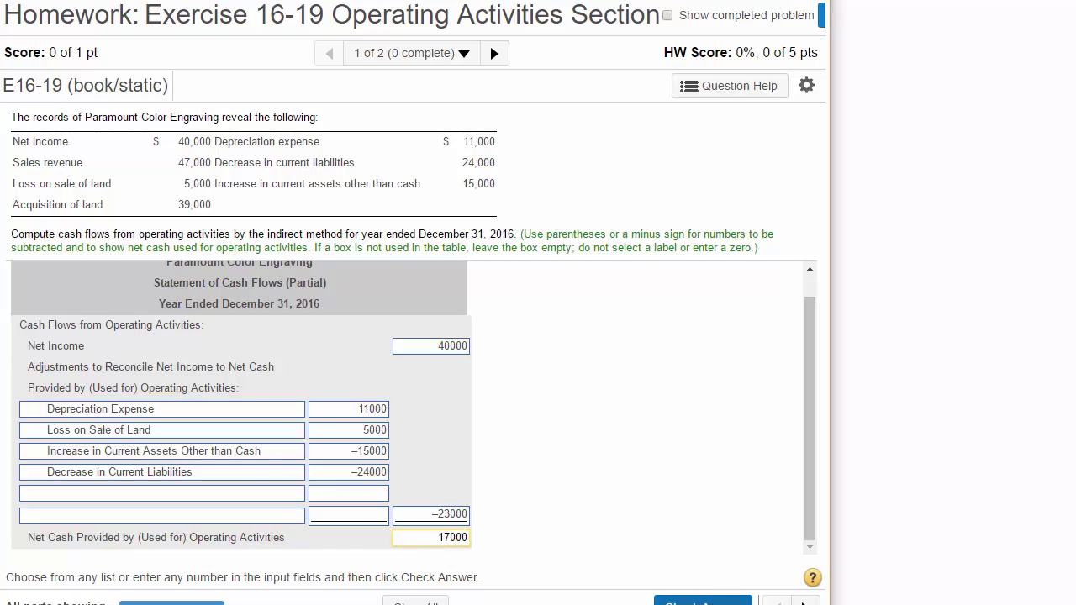
Step: Check the answer and dismiss the Well done! confirmation
left_click(715, 602)
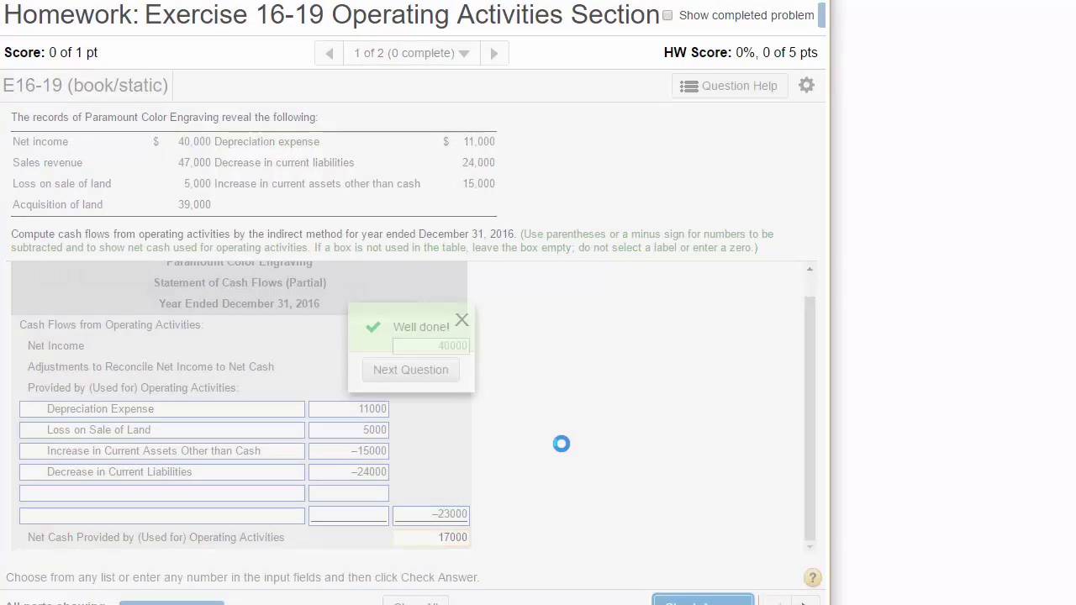
left_click(462, 320)
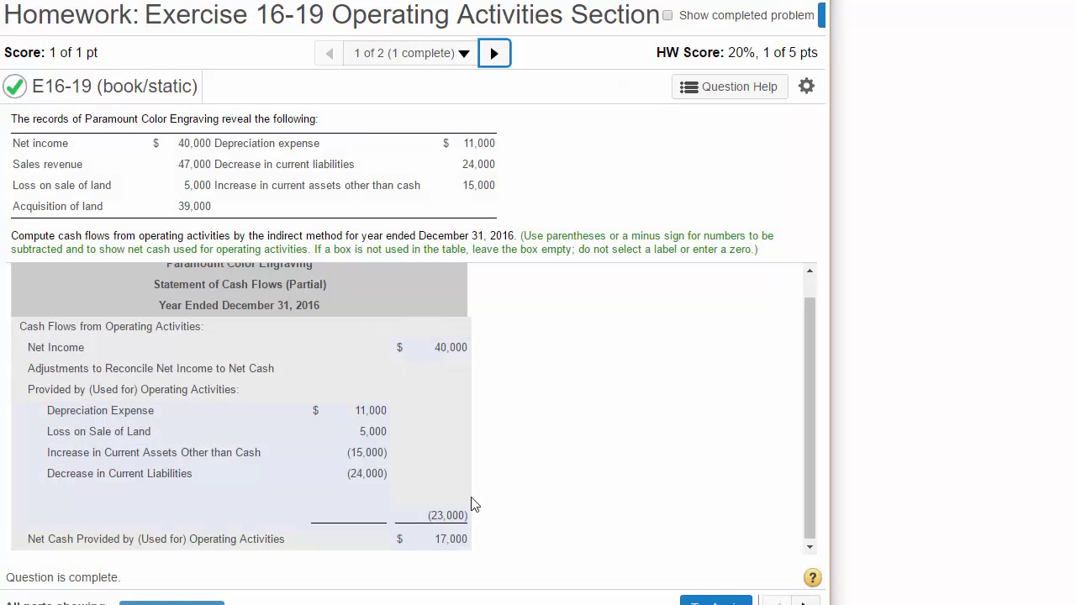